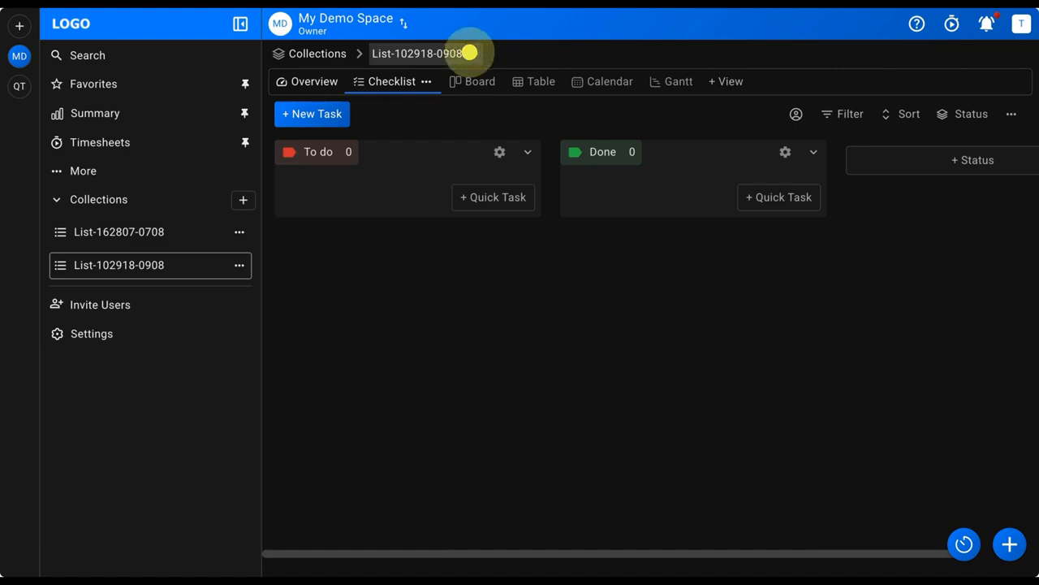
{"action": "left_click", "coordinate": [471, 54]}
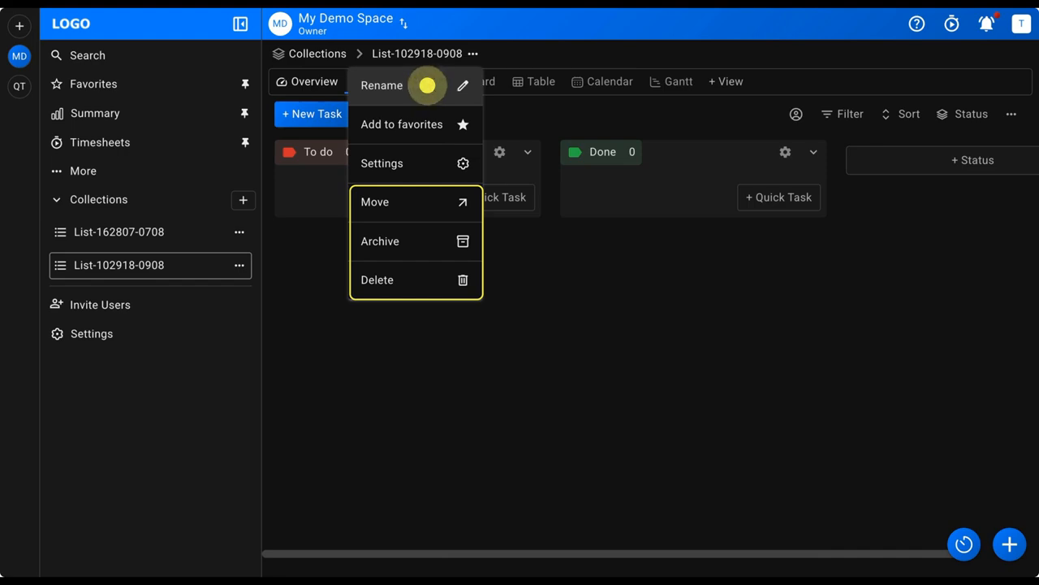
{"action": "left_click", "coordinate": [427, 86]}
{"action": "type", "text": "My Wo"}
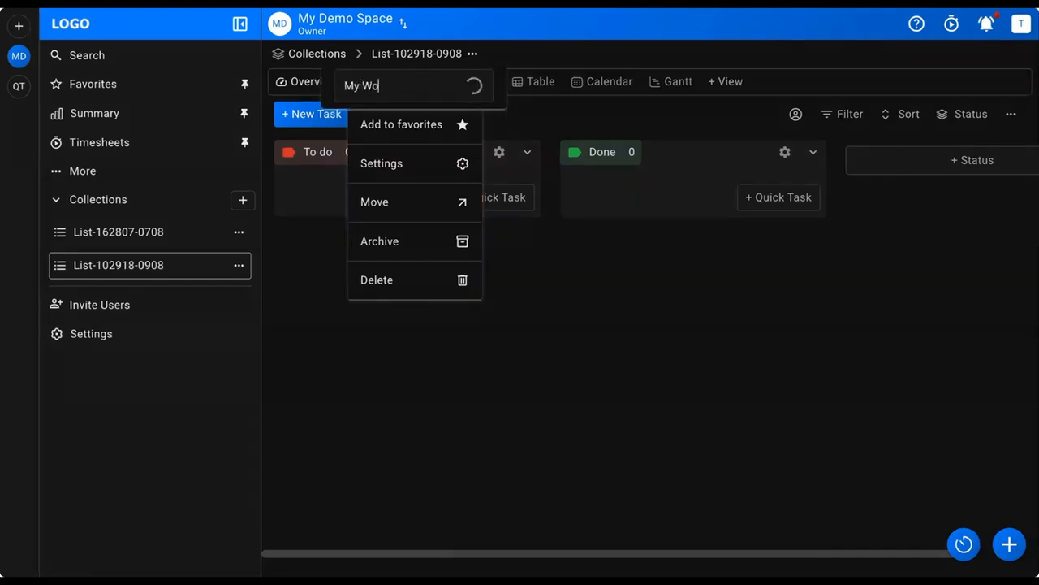
{"action": "type", "text": "rk"}
{"action": "key", "text": "Return"}
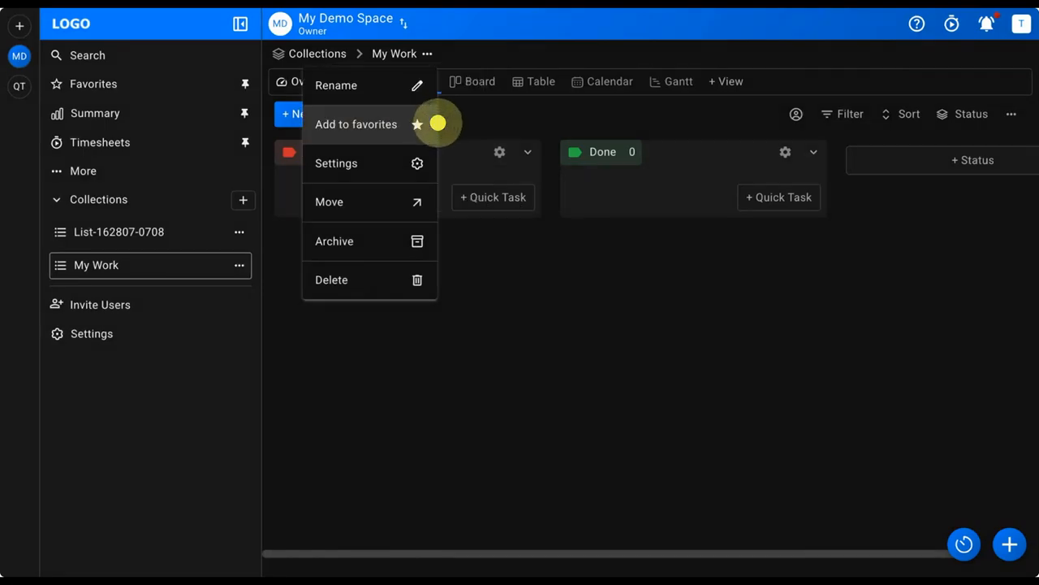
{"action": "left_click", "coordinate": [438, 123]}
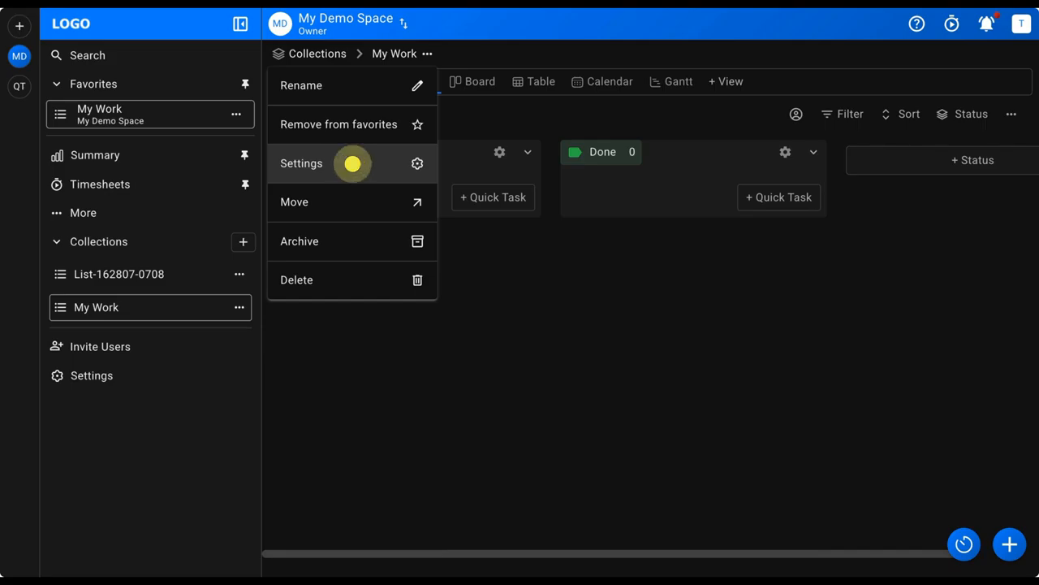
Set the template to Quick Todo in the My Work list's settings
{"action": "left_click", "coordinate": [352, 163]}
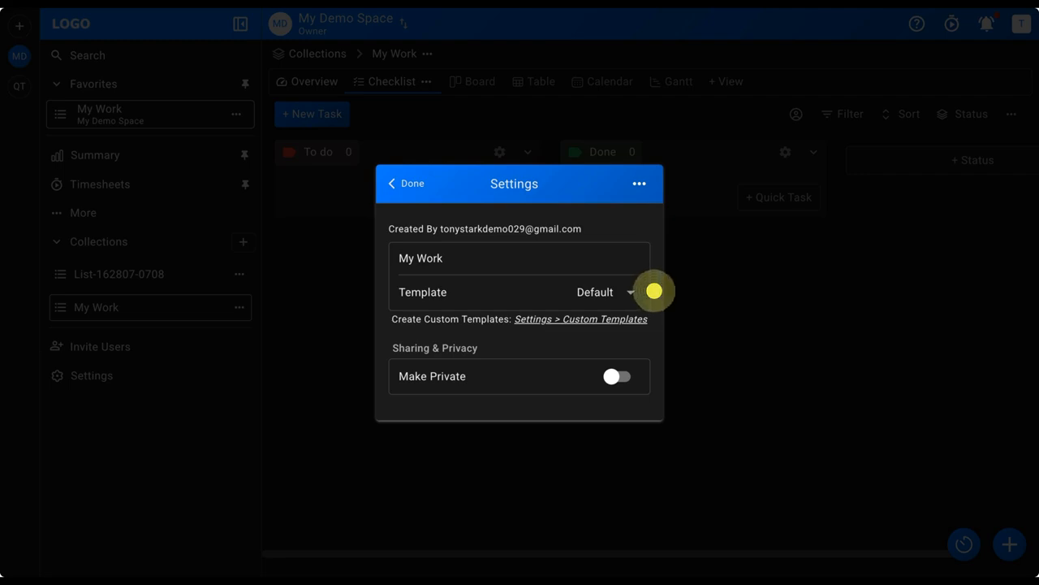
{"action": "left_click", "coordinate": [654, 291]}
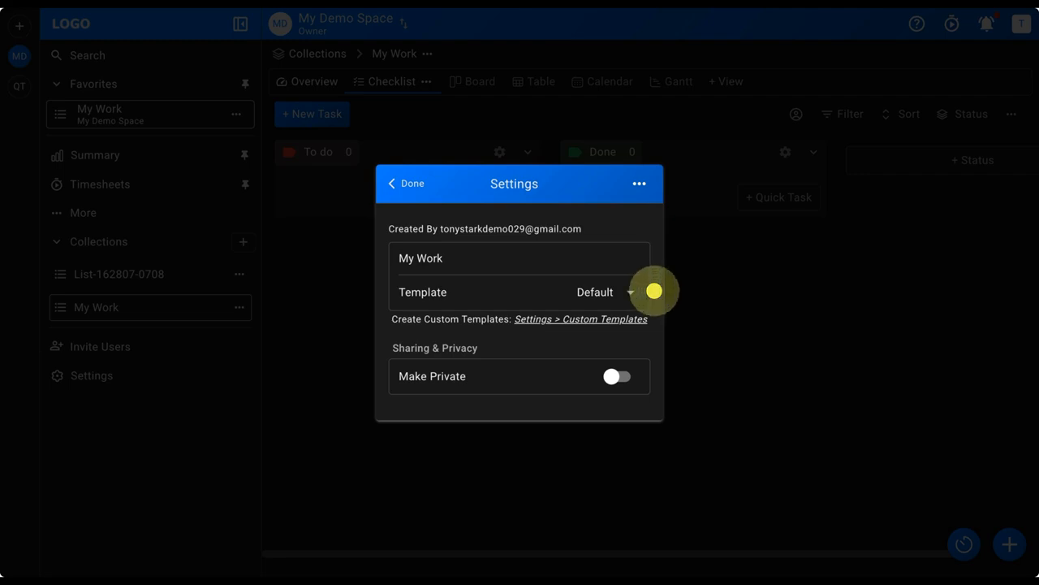
{"action": "left_click", "coordinate": [654, 290]}
{"action": "left_click", "coordinate": [693, 73]}
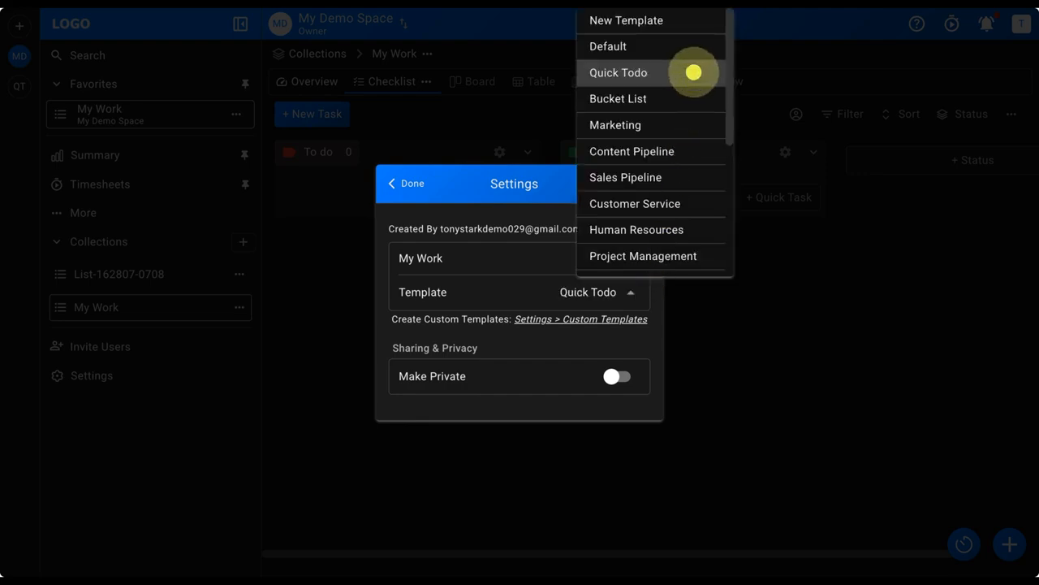
{"action": "left_click", "coordinate": [694, 72]}
{"action": "left_click", "coordinate": [694, 72]}
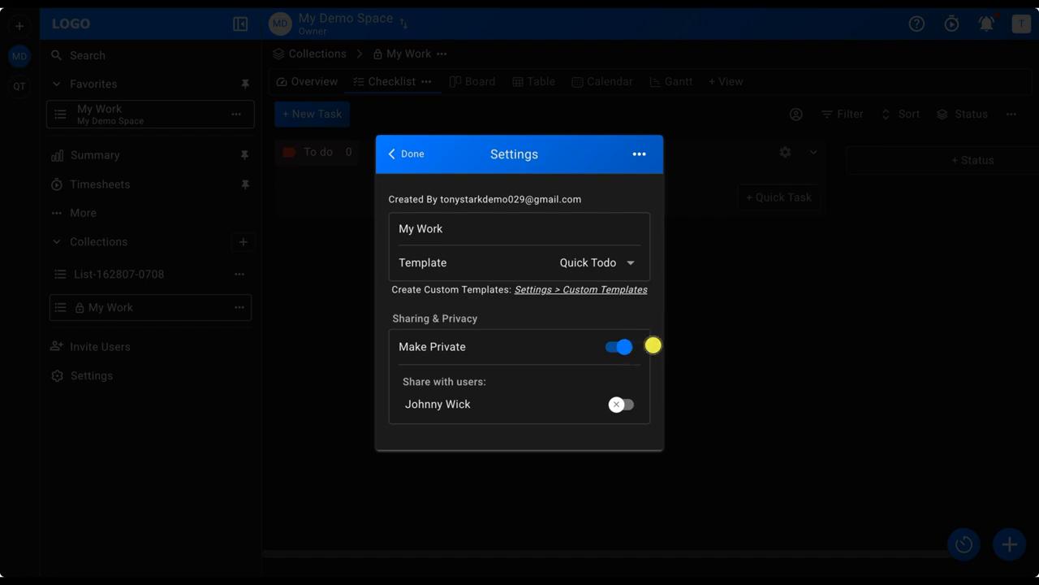
Try sharing the private My Work list with the listed user as View Only, then turn off Make Private and close the settings
{"action": "left_click", "coordinate": [622, 404]}
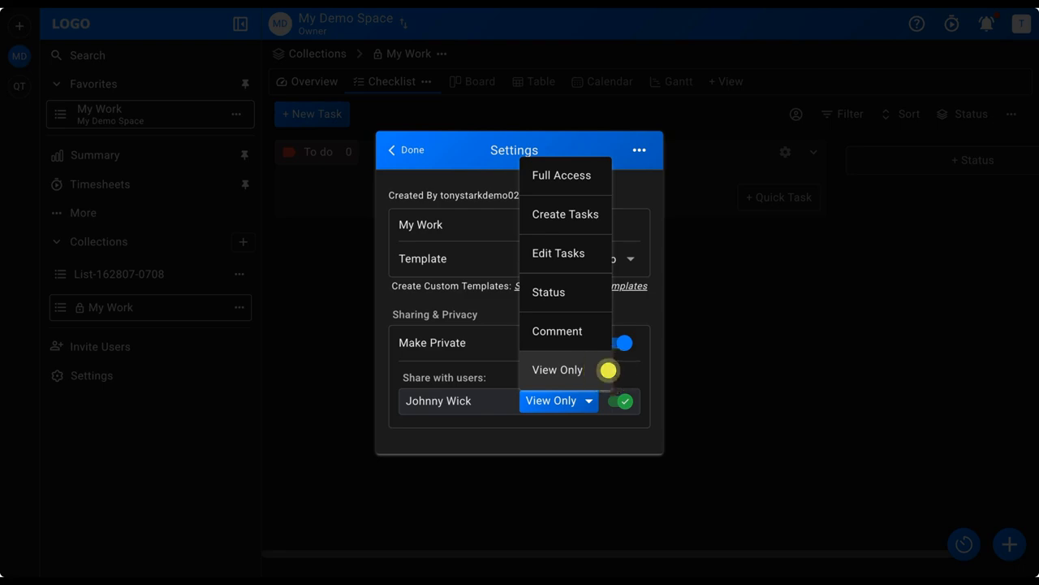
{"action": "left_click", "coordinate": [608, 370]}
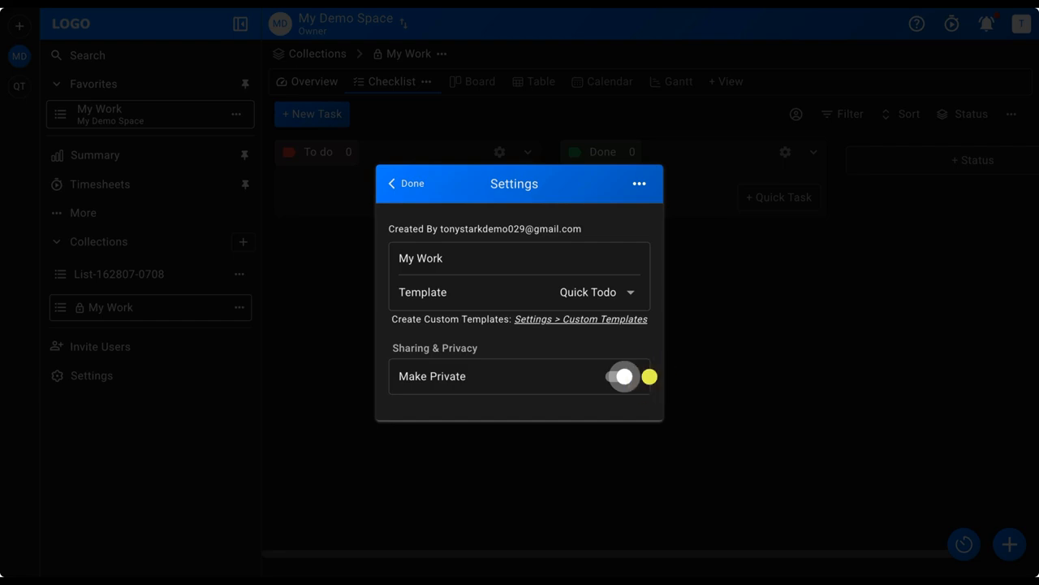
{"action": "left_click", "coordinate": [646, 376]}
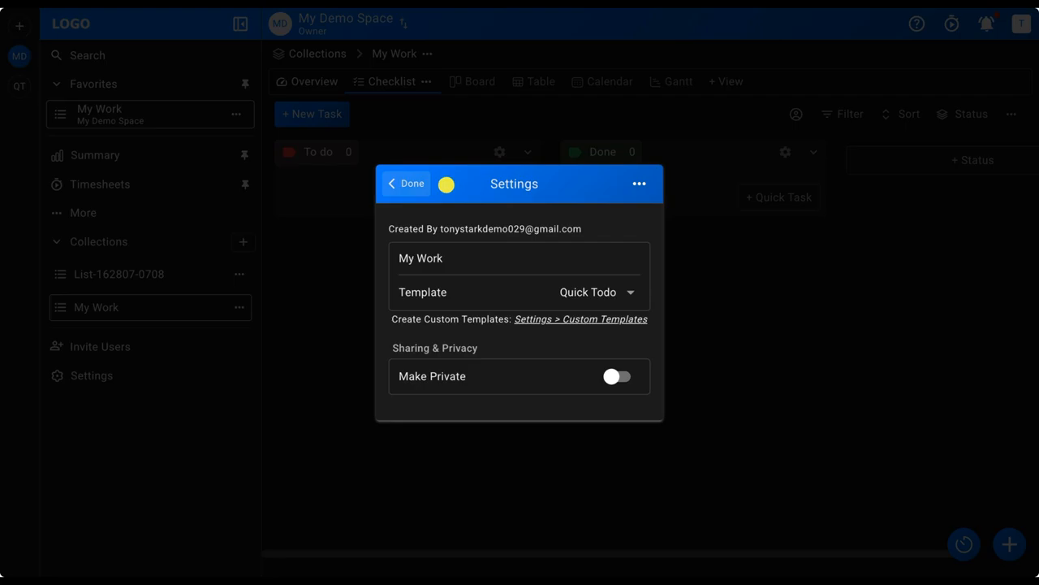
{"action": "left_click", "coordinate": [444, 183]}
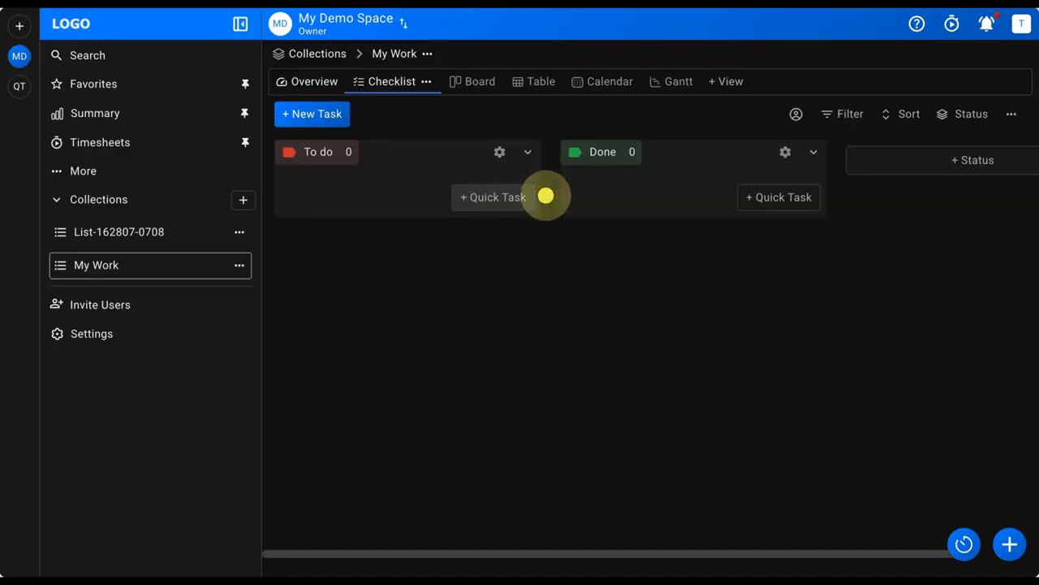
Add the quick tasks "Buy groceries" and "Pay Electricity Bill" to the To do group
{"action": "left_click", "coordinate": [503, 197]}
{"action": "type", "text": "Buy groceries"}
{"action": "key", "text": "Return"}
{"action": "type", "text": "Pa"}
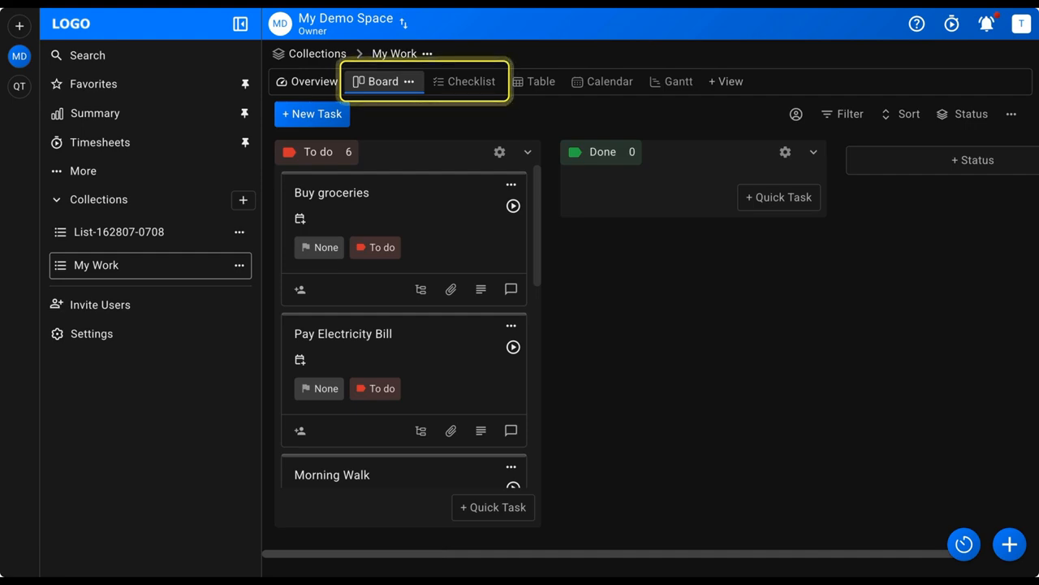
Rename the My Work list's Board view to "All Tasks" and add a new Checklist view
{"action": "left_click", "coordinate": [410, 82]}
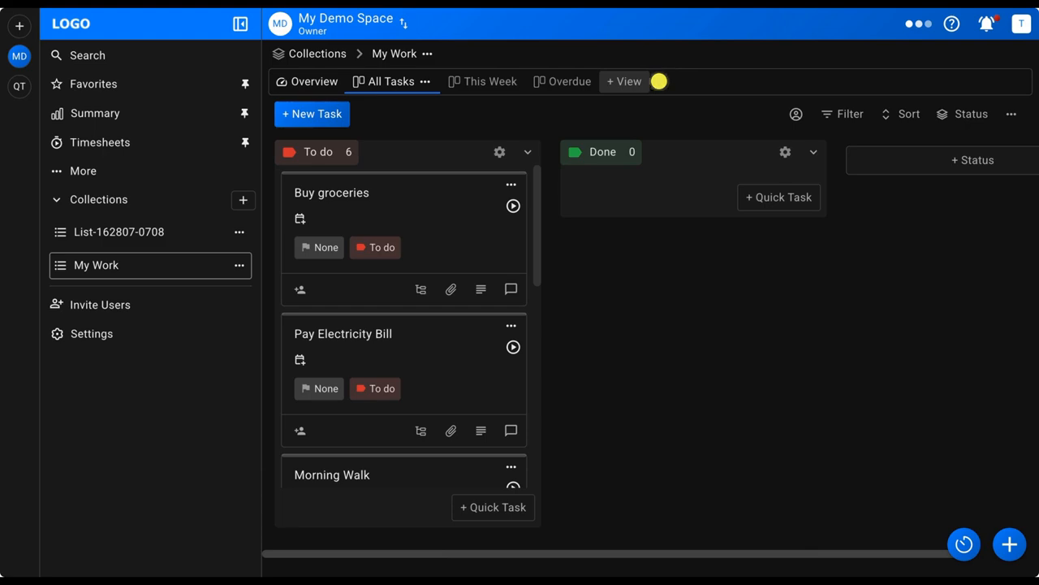
{"action": "left_click", "coordinate": [656, 81]}
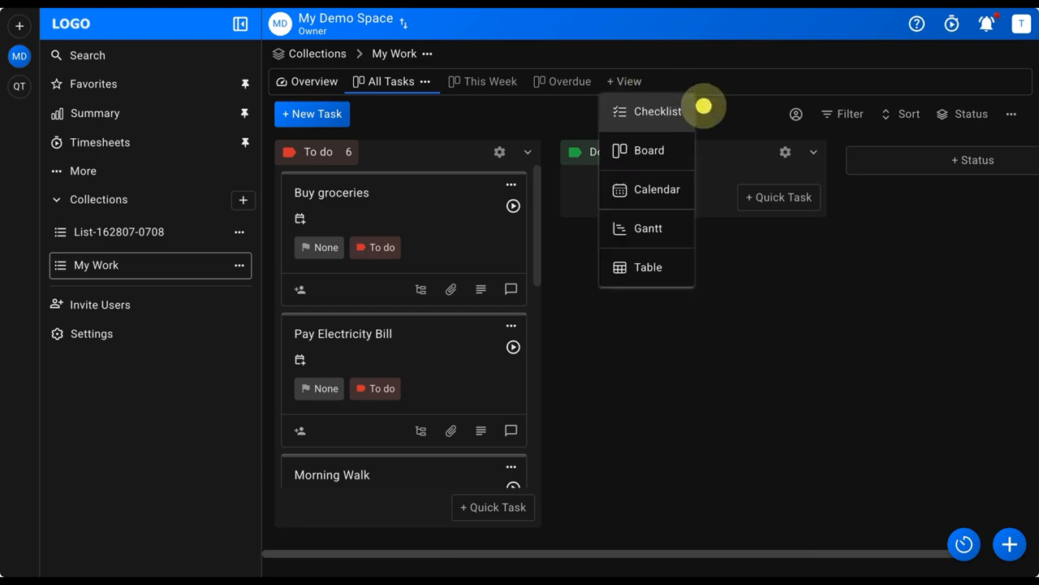
{"action": "left_click", "coordinate": [688, 102]}
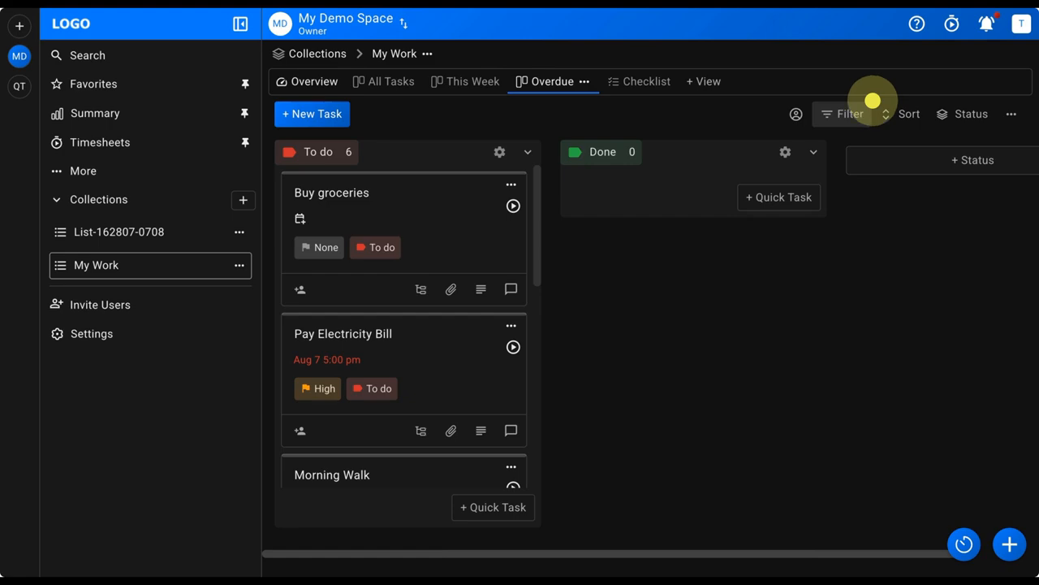
Filter the Overdue view by Status Not Completed AND Due Date Is Past Due, and sort it by Due date and Priority, both descending
{"action": "left_click", "coordinate": [850, 114]}
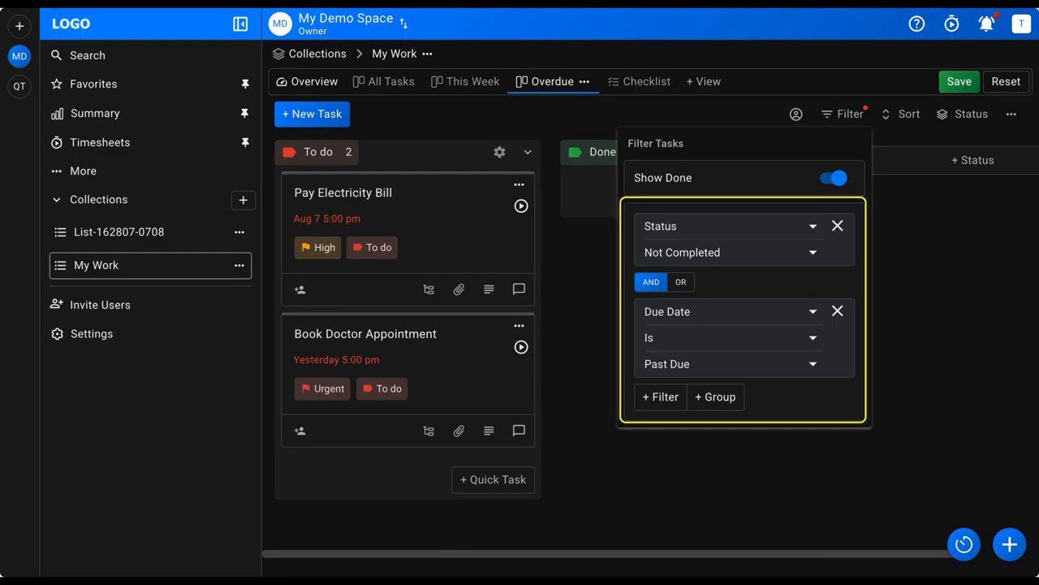
{"action": "left_click", "coordinate": [932, 103]}
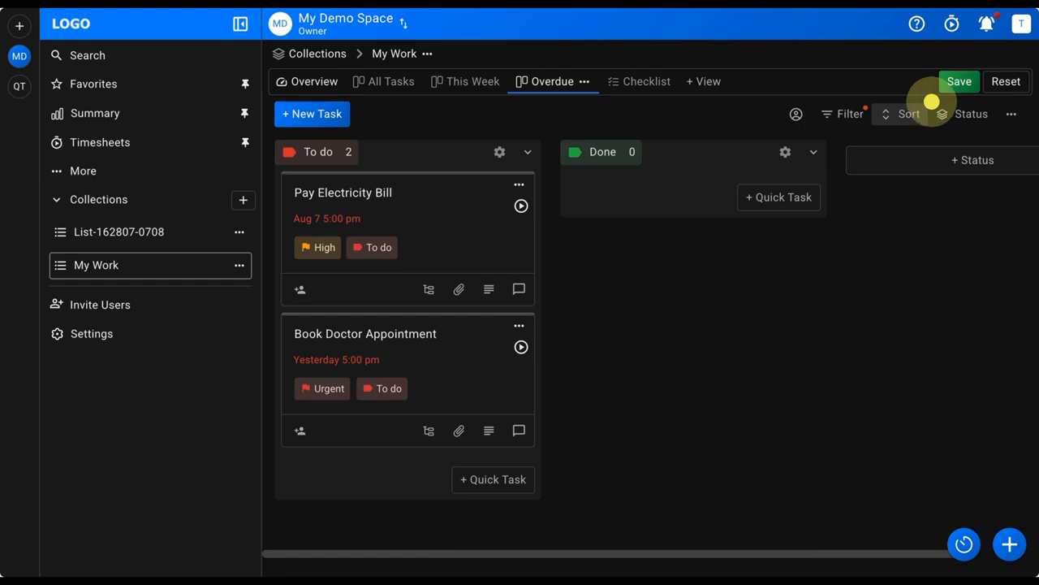
{"action": "left_click", "coordinate": [928, 107]}
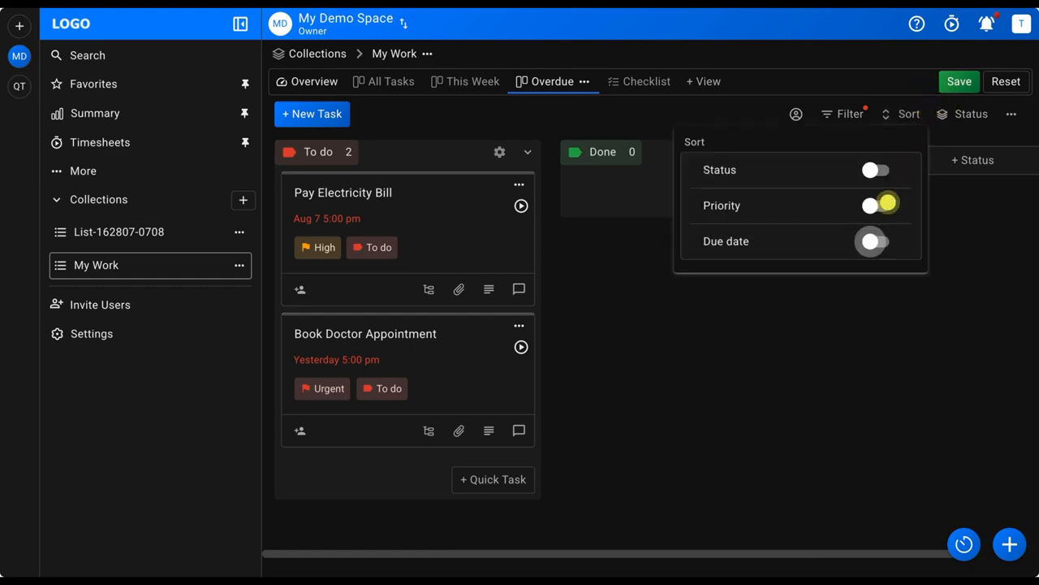
{"action": "left_click", "coordinate": [870, 241]}
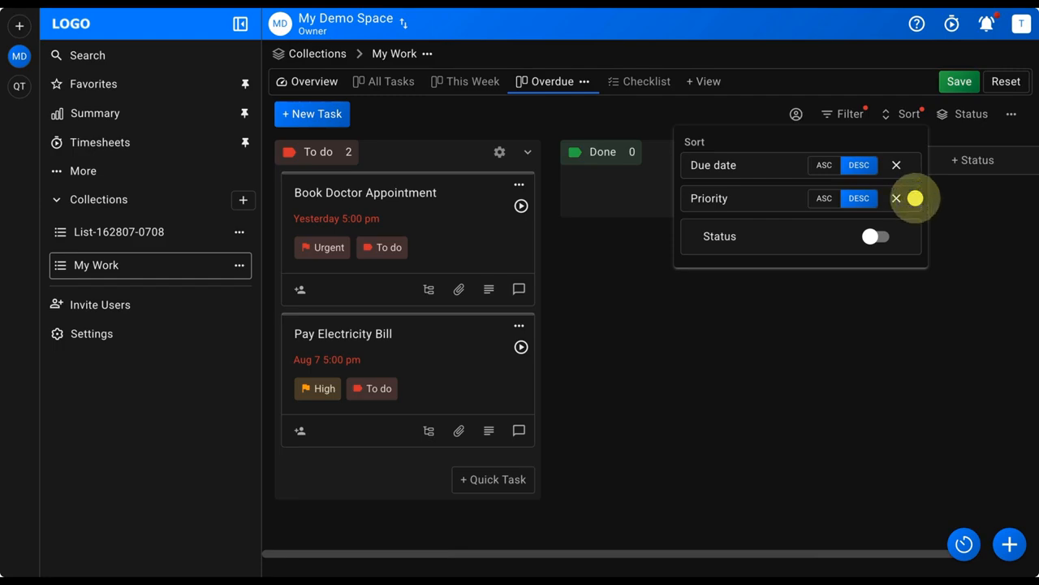
{"action": "left_click", "coordinate": [962, 149]}
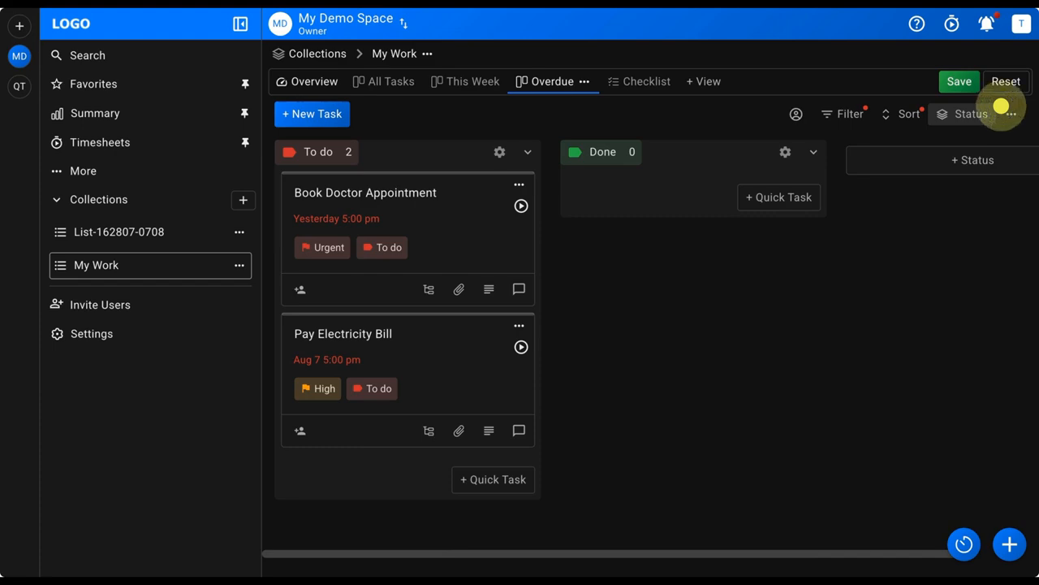
Group the Overdue view by Category and hide the Inbox Triage and Quick Errands groups
{"action": "left_click", "coordinate": [999, 107]}
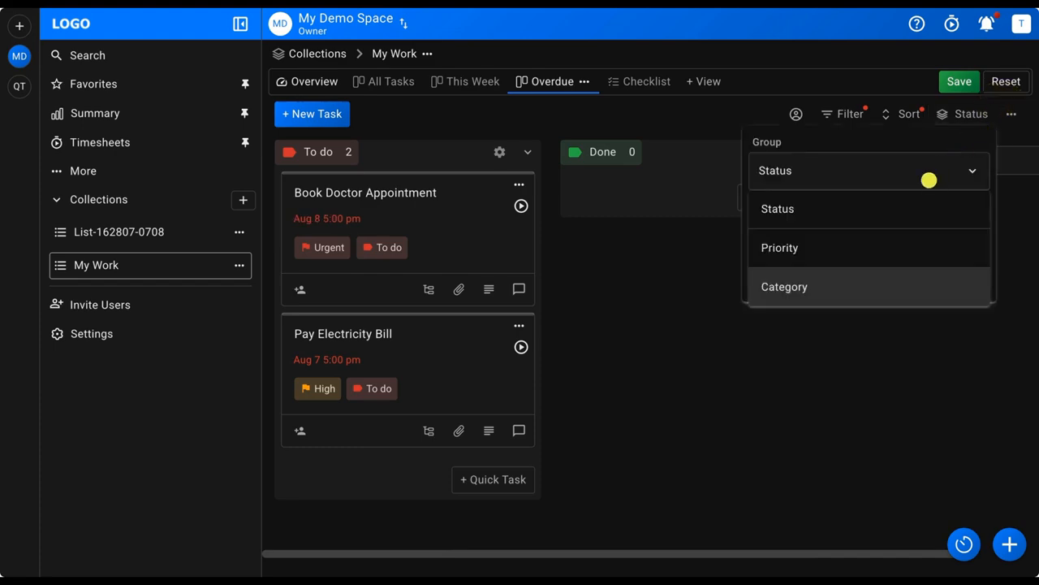
{"action": "left_click", "coordinate": [824, 287]}
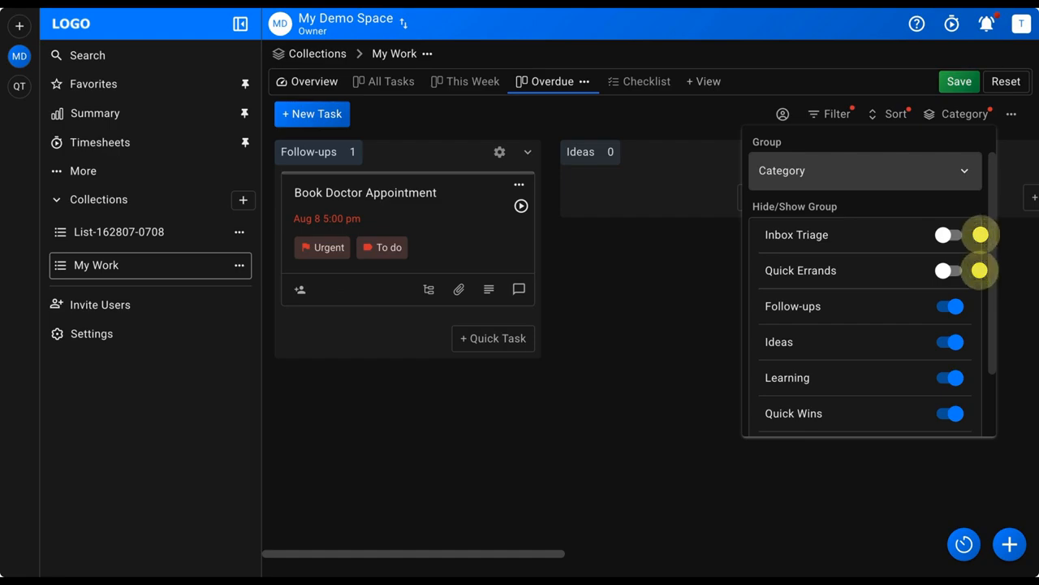
Group the Overdue view by Priority and toggle the Low group's visibility
{"action": "left_click", "coordinate": [865, 170]}
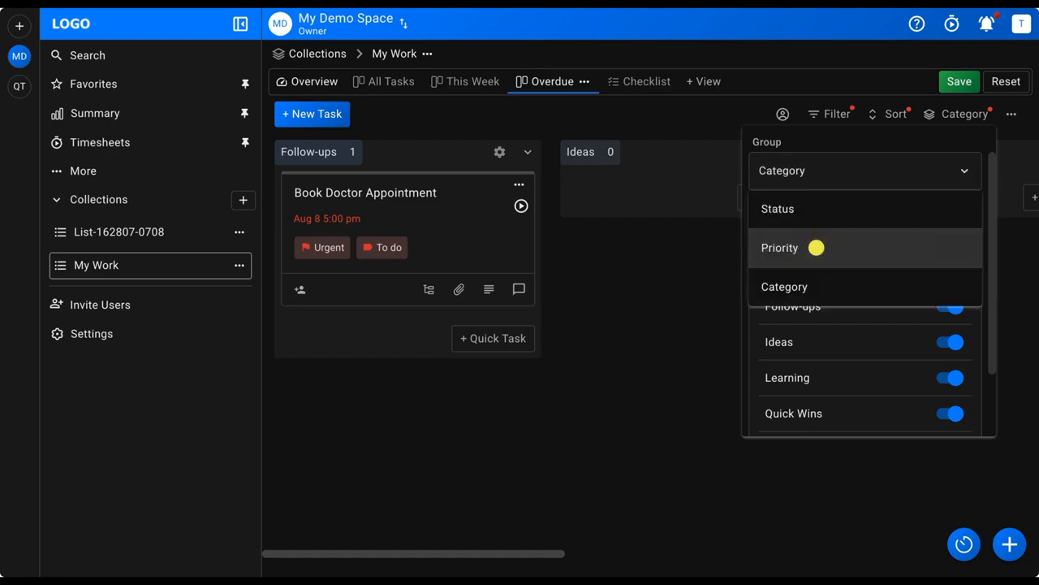
{"action": "left_click", "coordinate": [816, 248]}
{"action": "left_click", "coordinate": [816, 247]}
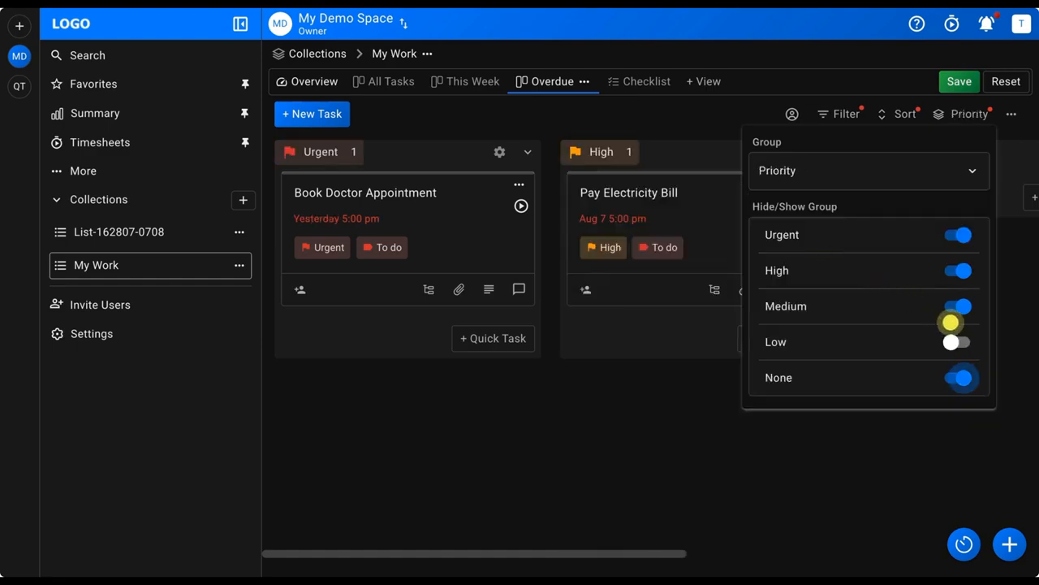
{"action": "left_click", "coordinate": [983, 340]}
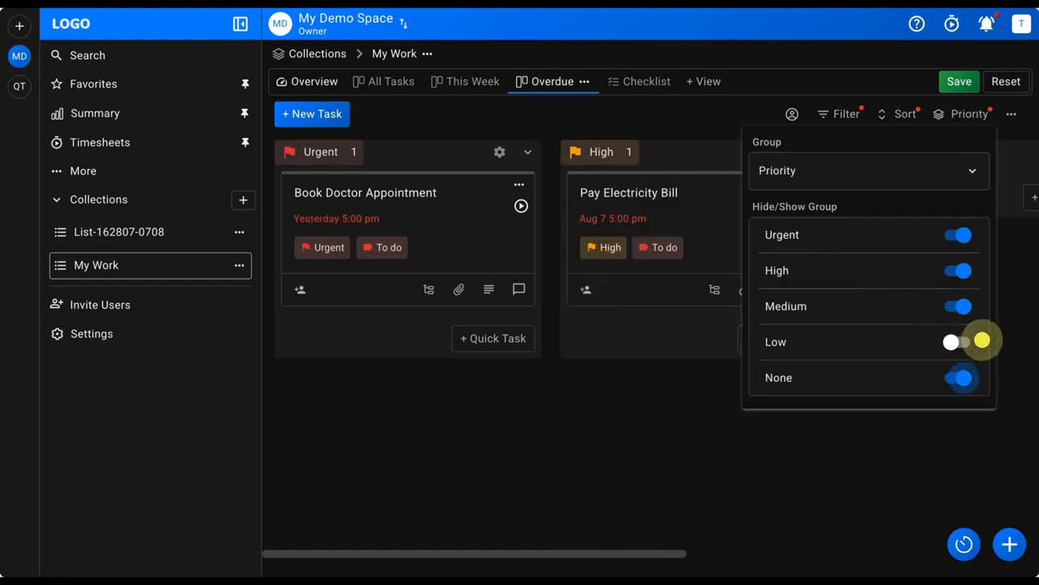